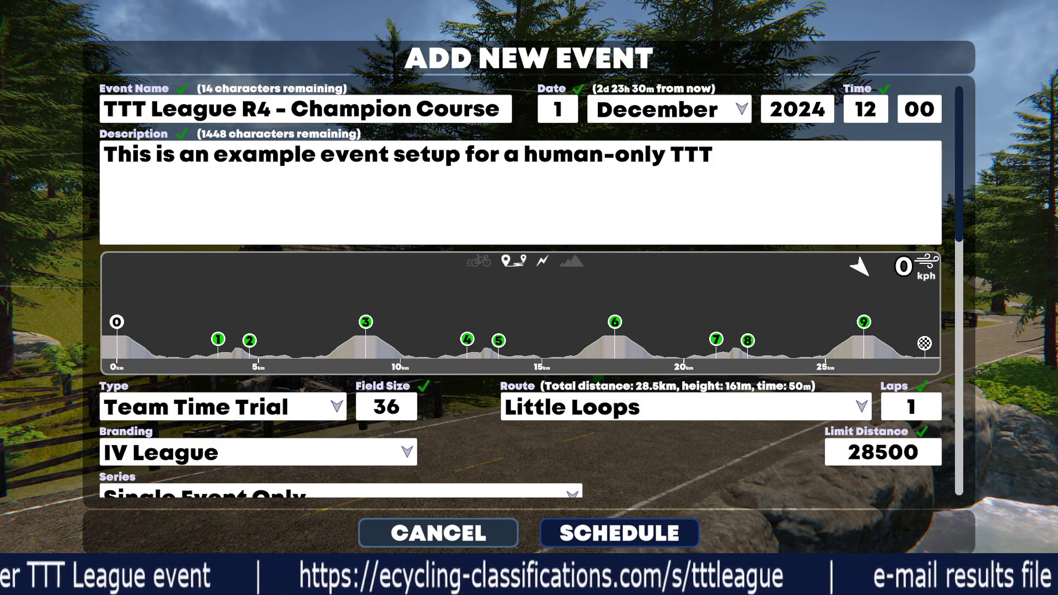
Step: Review the event name, highlighting the word 'TTT', then move on to the event date
left_click(793, 180)
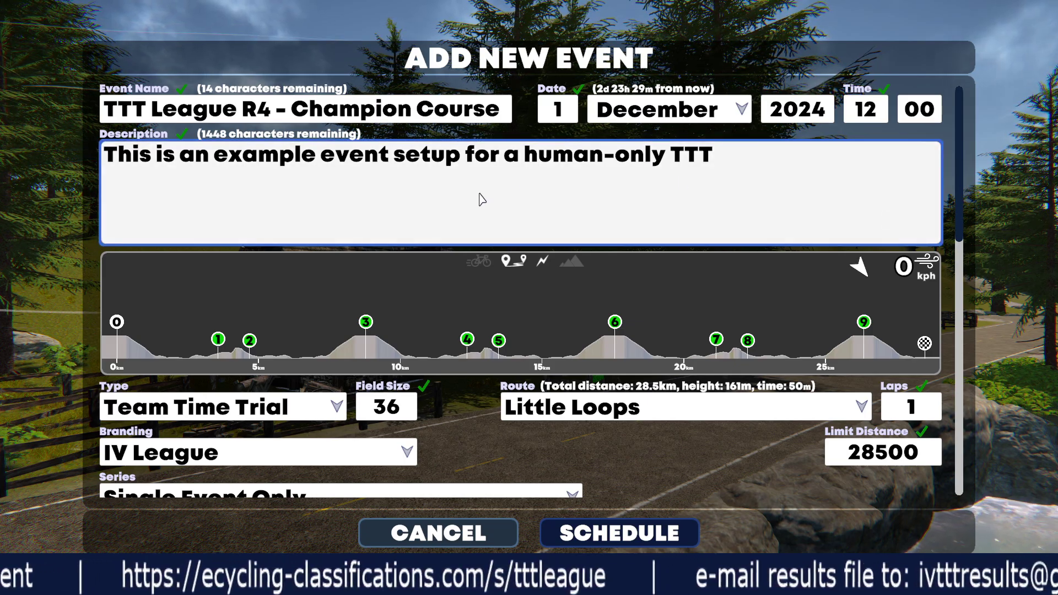
left_click(142, 118)
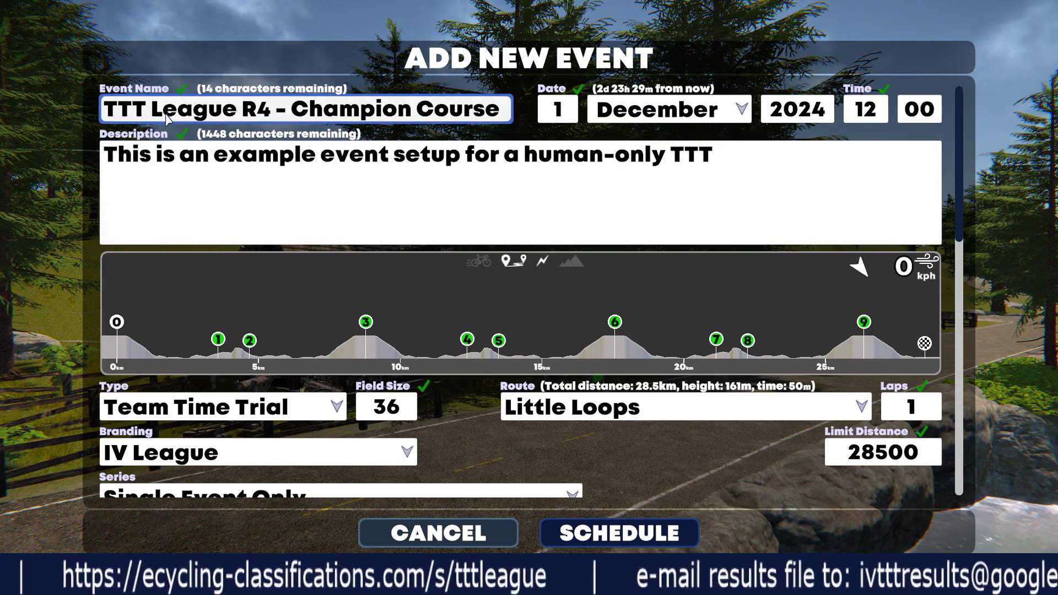
double_click(147, 122)
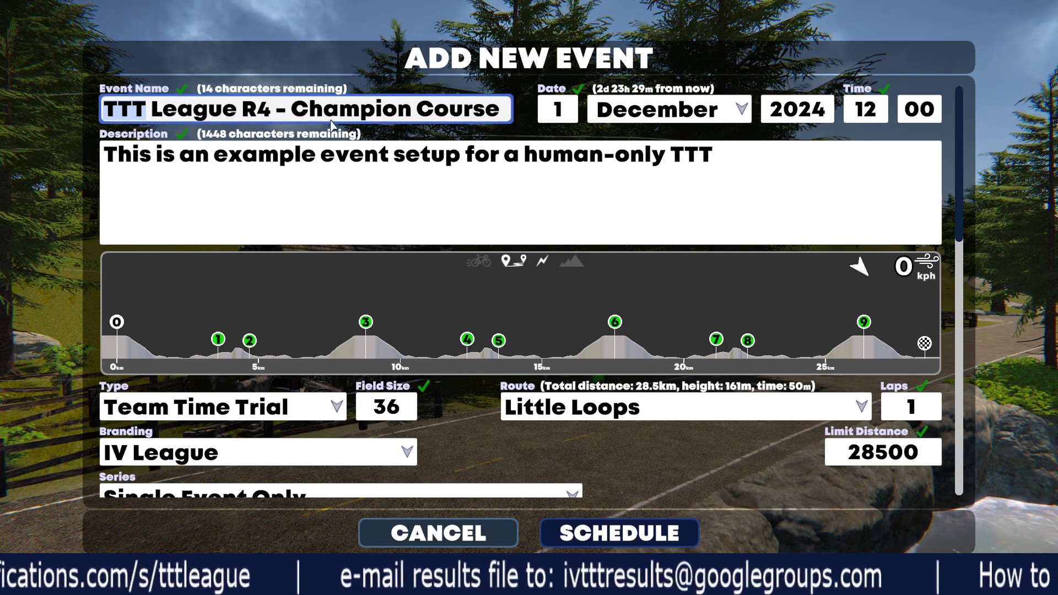
left_click(557, 110)
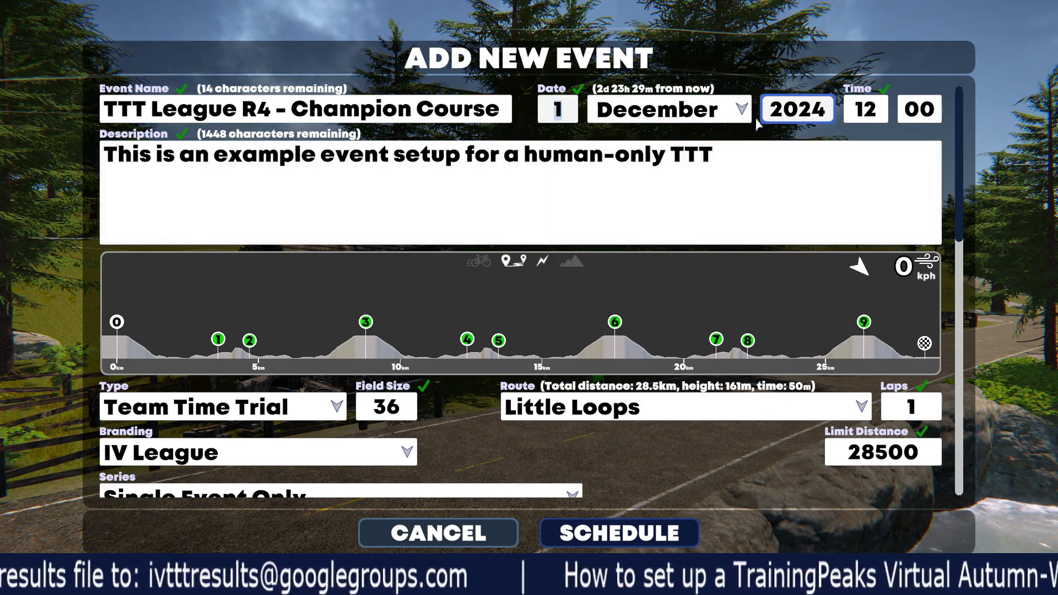
Step: Review the description text, highlighting the whole sentence and then the word 'human-only'
left_click(213, 156)
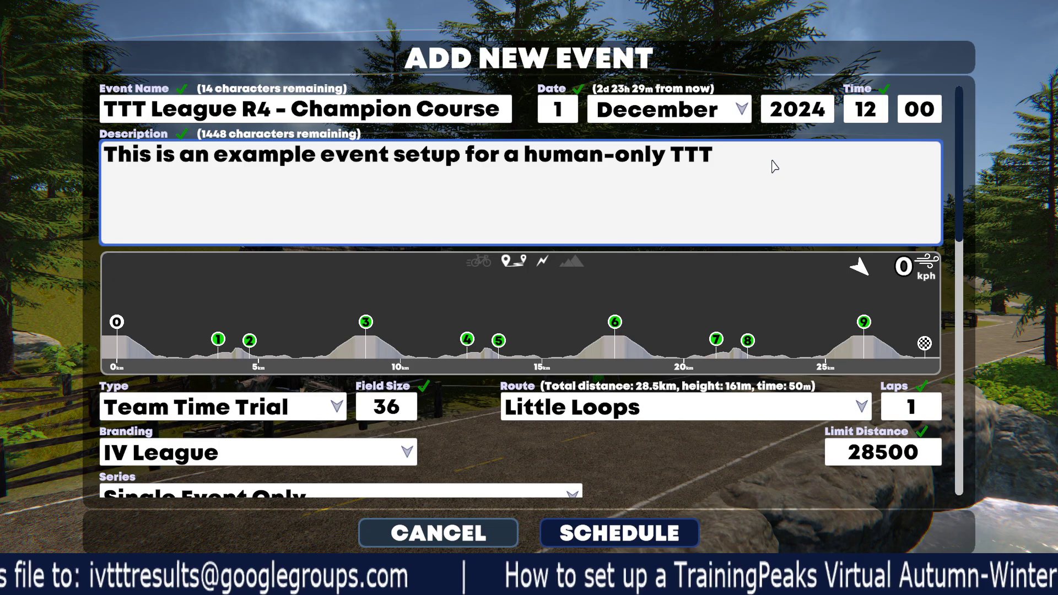
left_click_drag(714, 164, 522, 160)
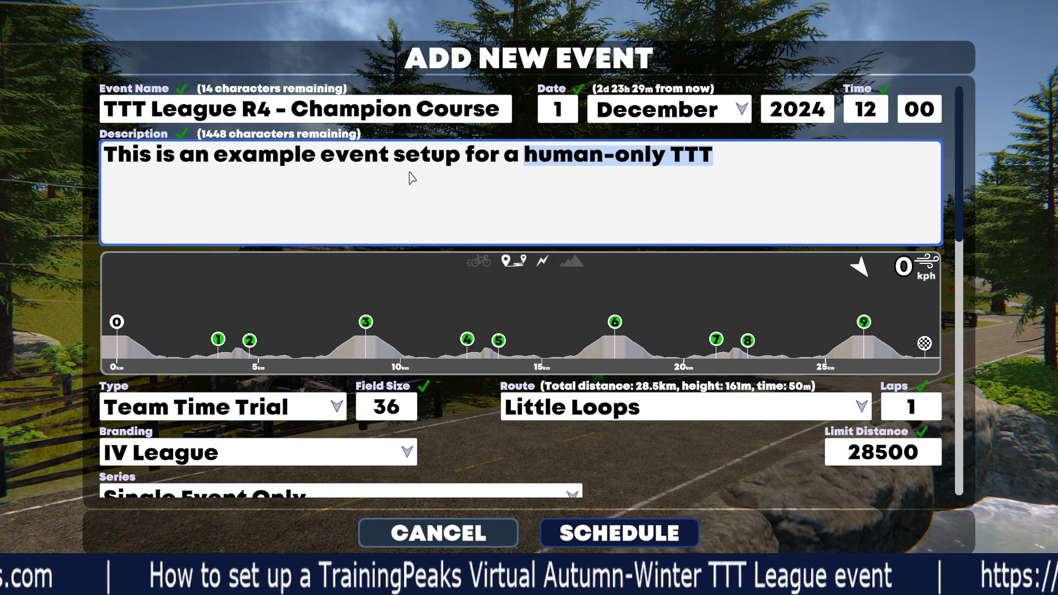
left_click(642, 161)
left_click_drag(667, 161, 533, 160)
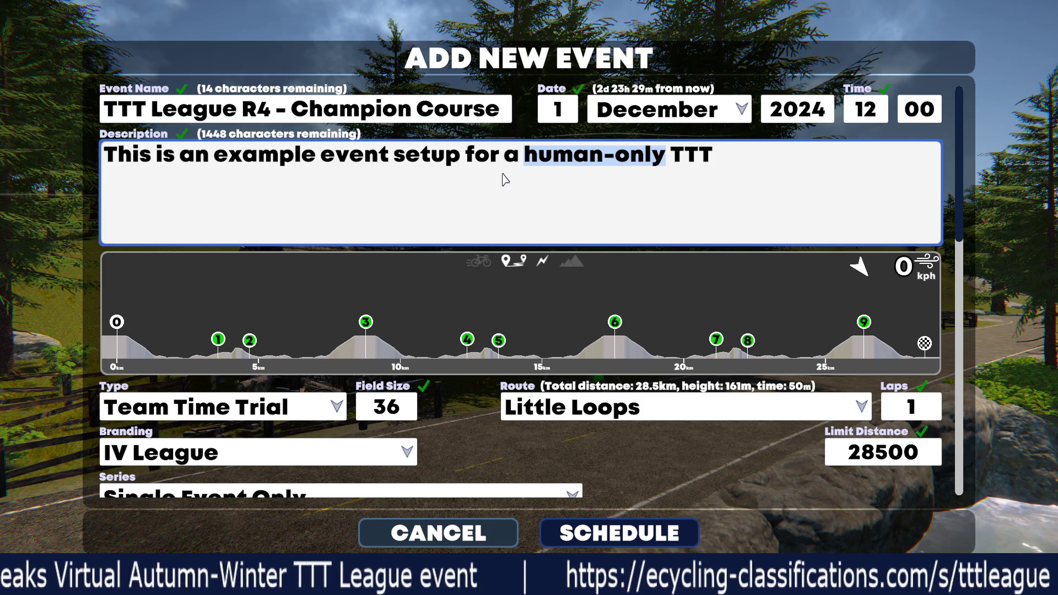
left_click(638, 164)
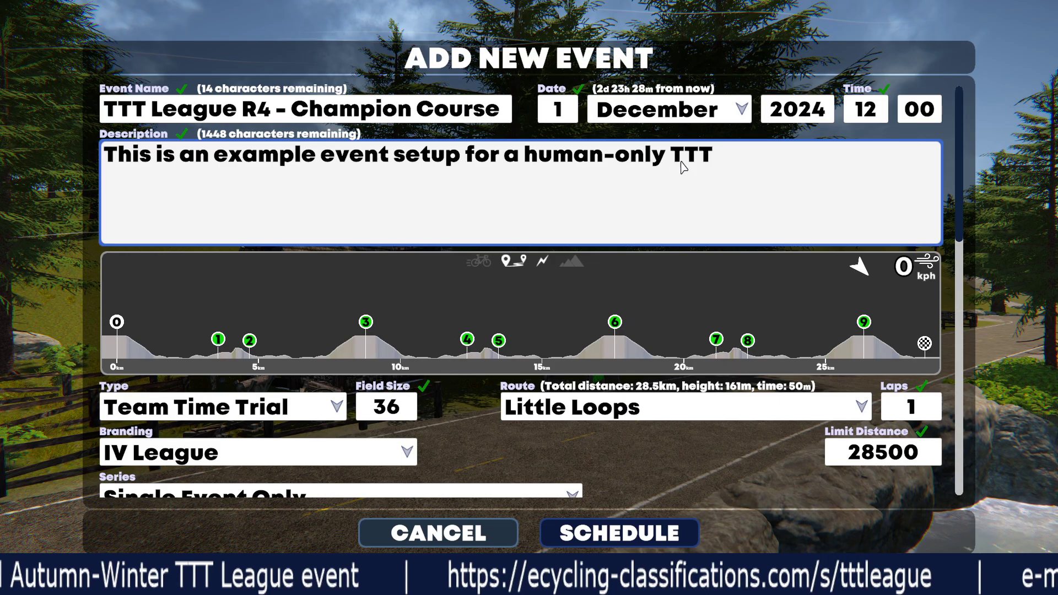
left_click(620, 89)
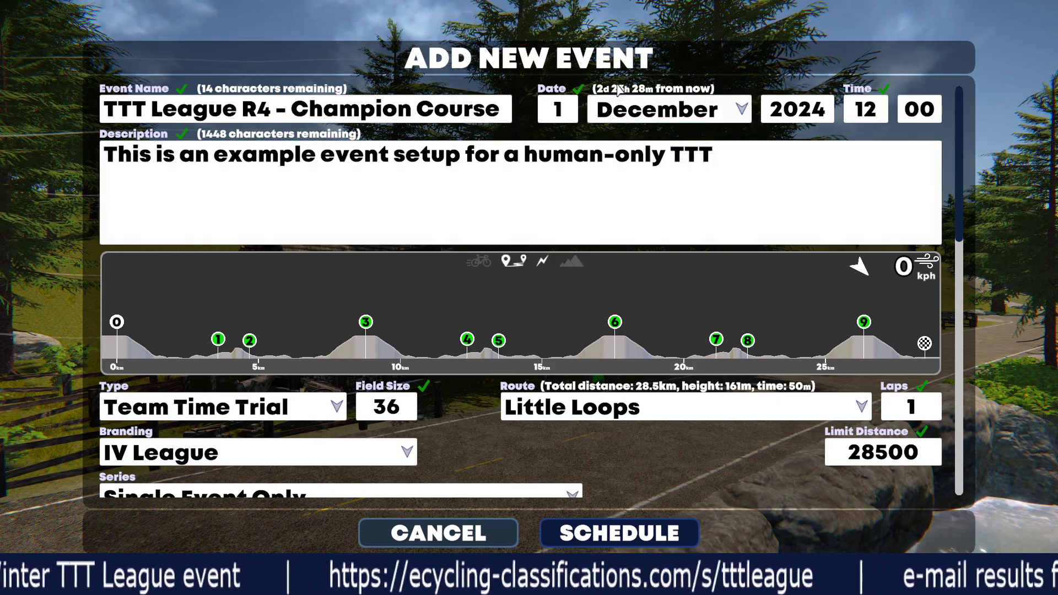
Step: Re-select Team Time Trial as the event type and focus the field size value 36
left_click_drag(959, 199, 960, 271)
left_click(295, 238)
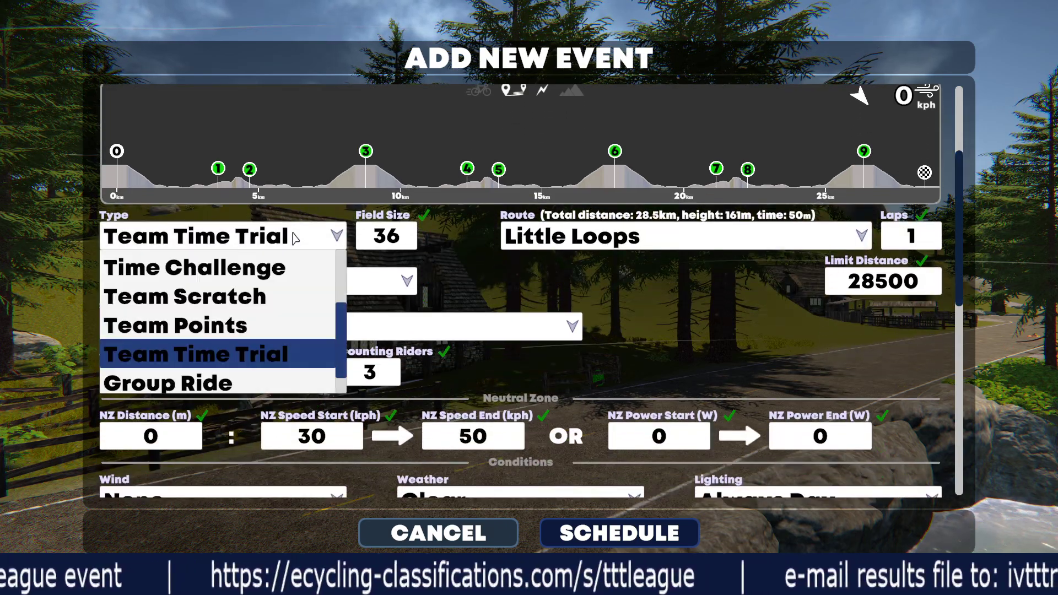
left_click(219, 366)
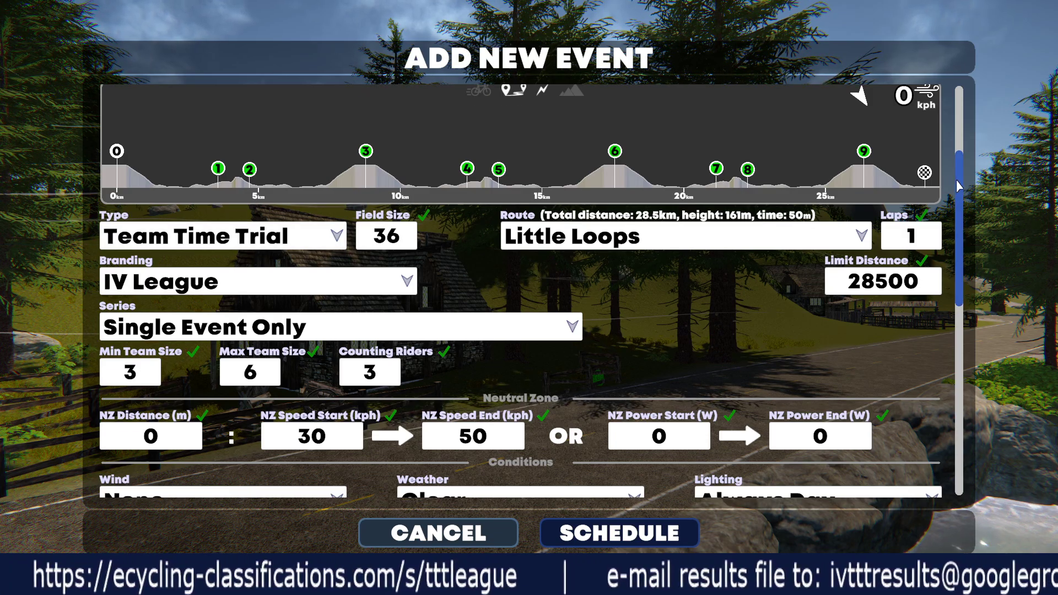
scroll(956, 180, "up", 1)
left_click(396, 276)
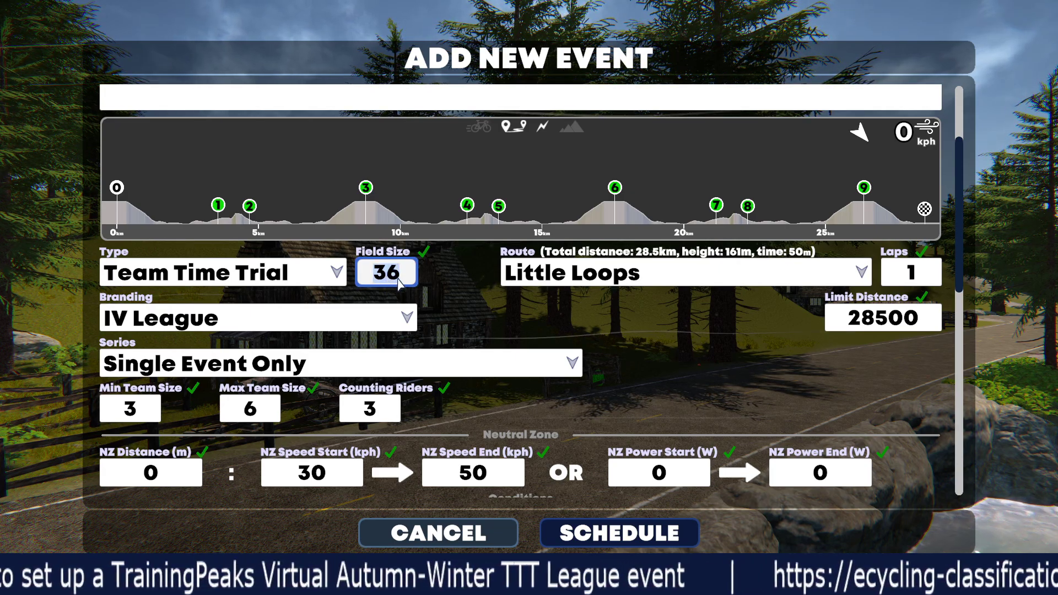
left_click(568, 278)
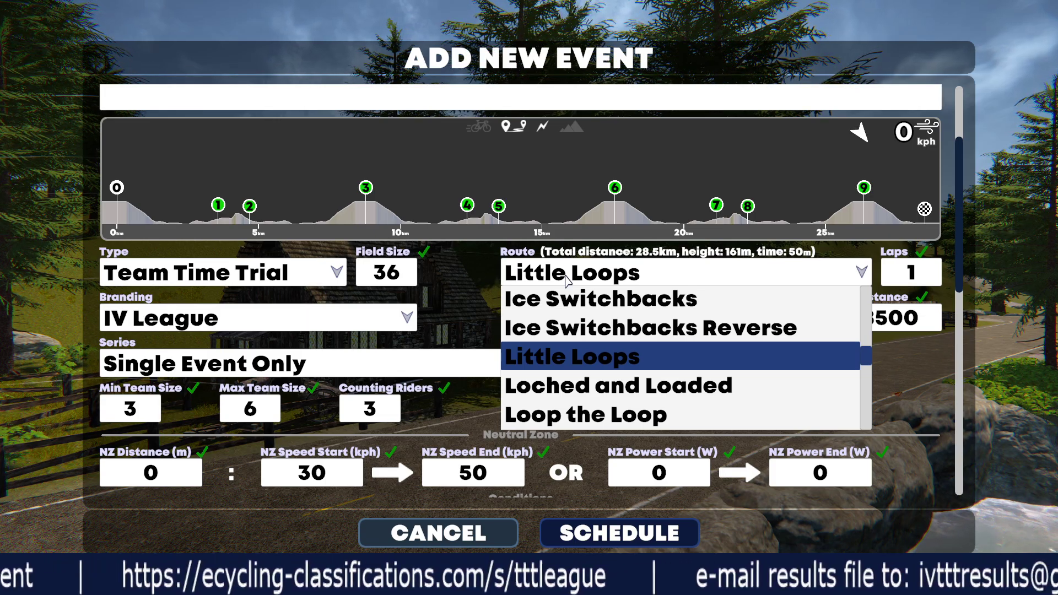
left_click(568, 276)
left_click(918, 276)
key("Tab")
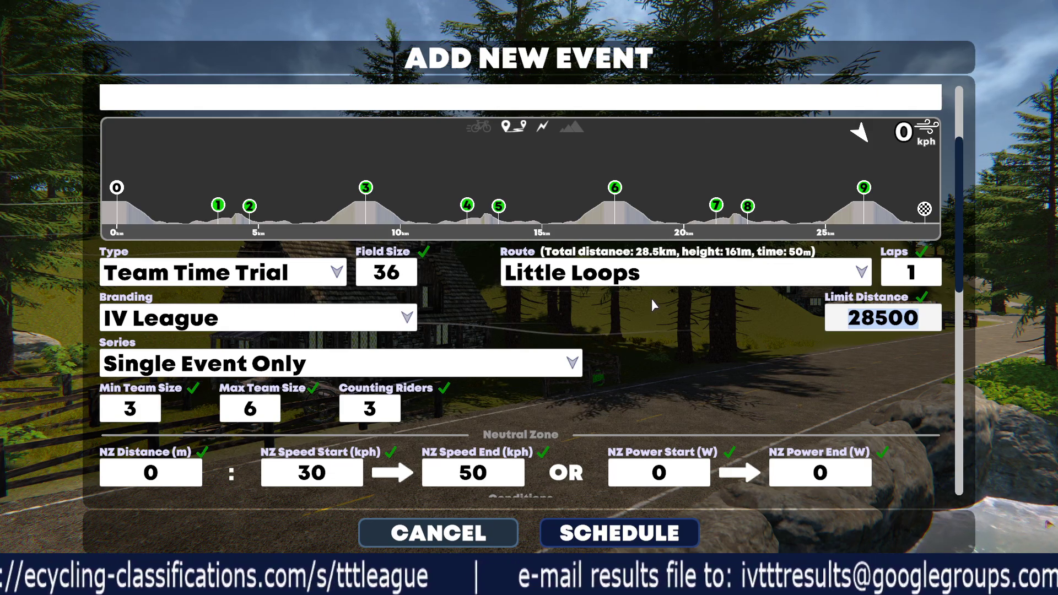
left_click(200, 334)
left_click(198, 333)
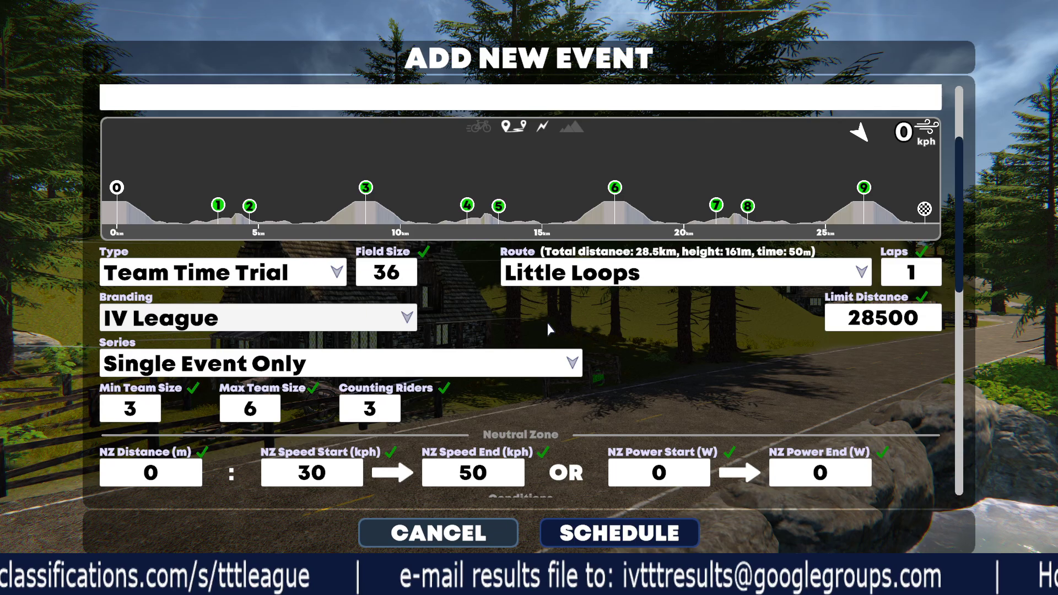
scroll(628, 312, "down", 1)
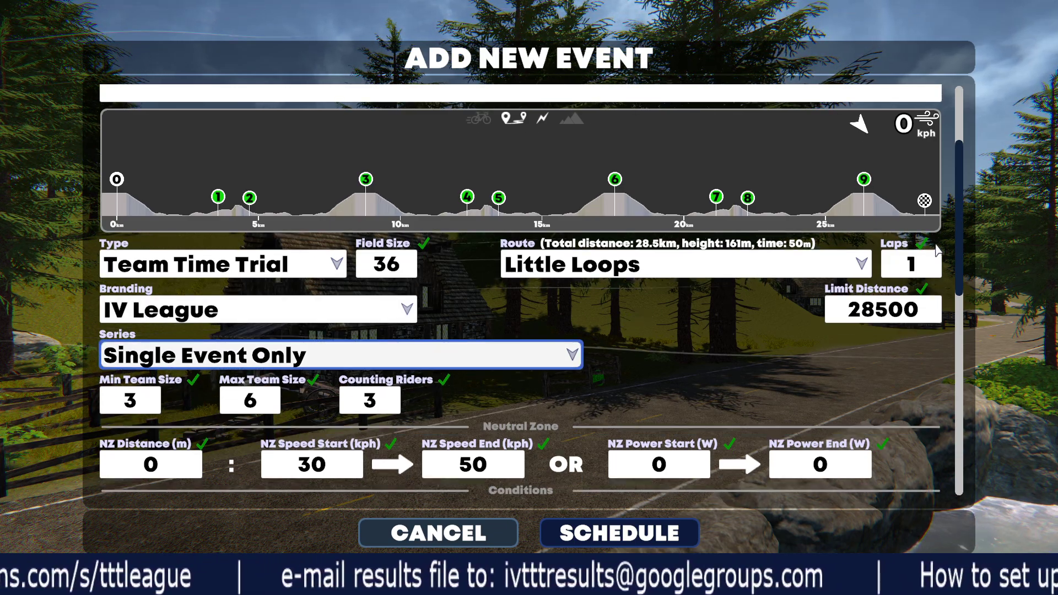
left_click_drag(961, 271, 963, 334)
left_click(141, 257)
left_click(355, 254)
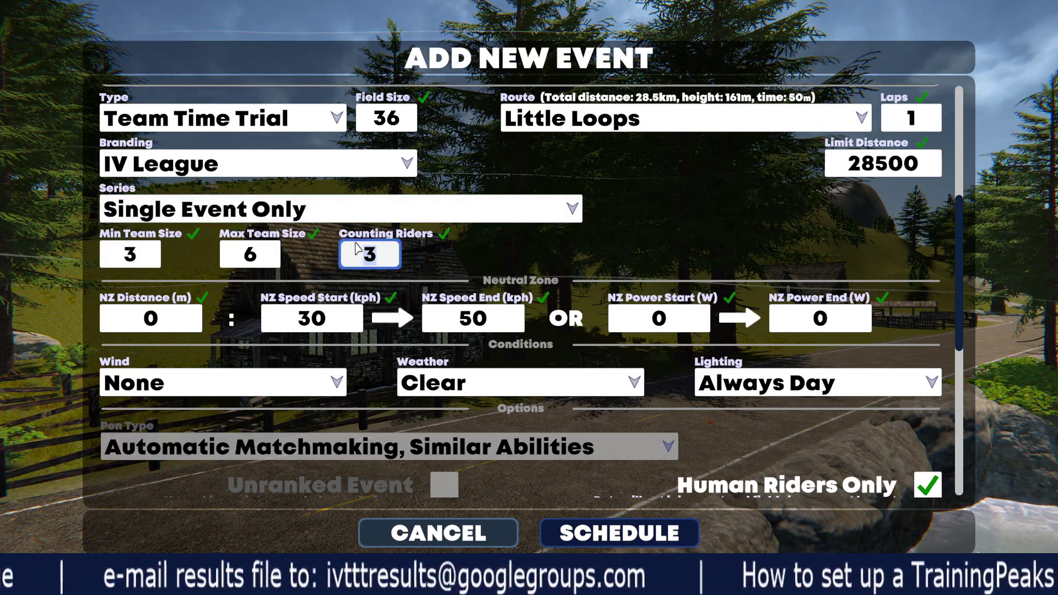
left_click(384, 257)
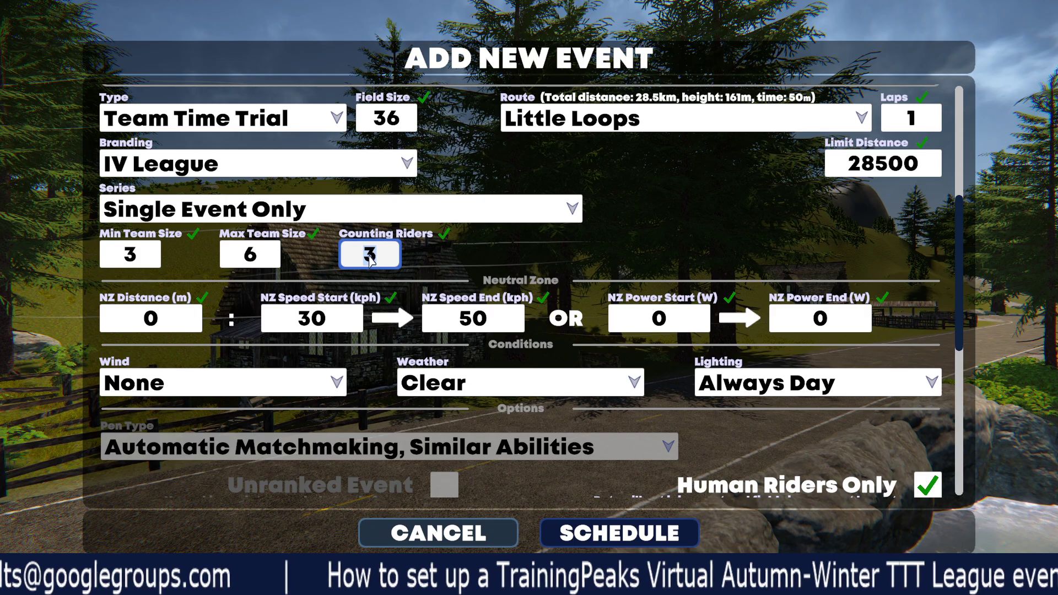
left_click(134, 258)
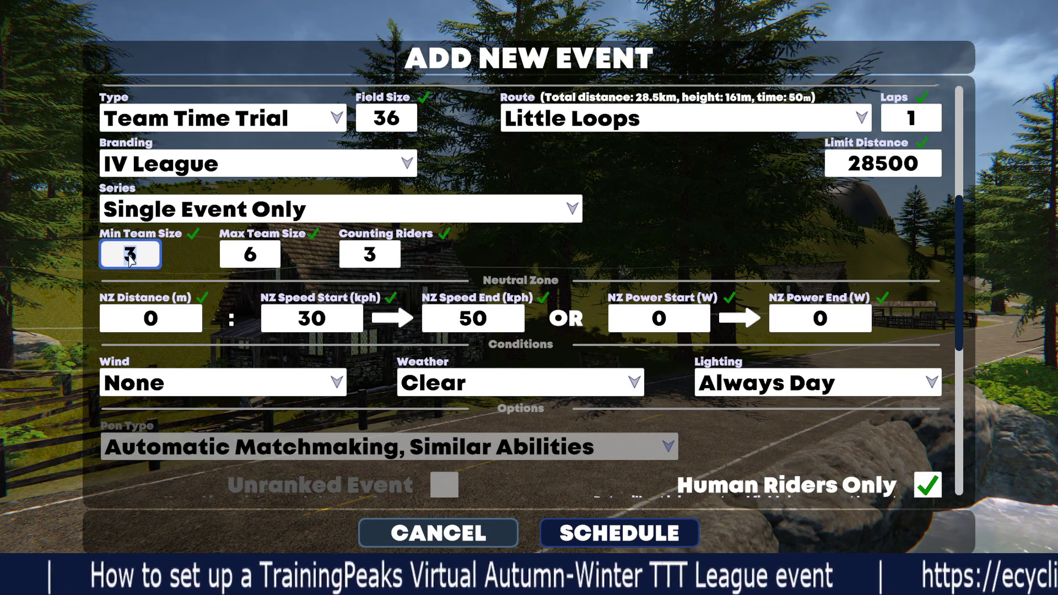
left_click(266, 258)
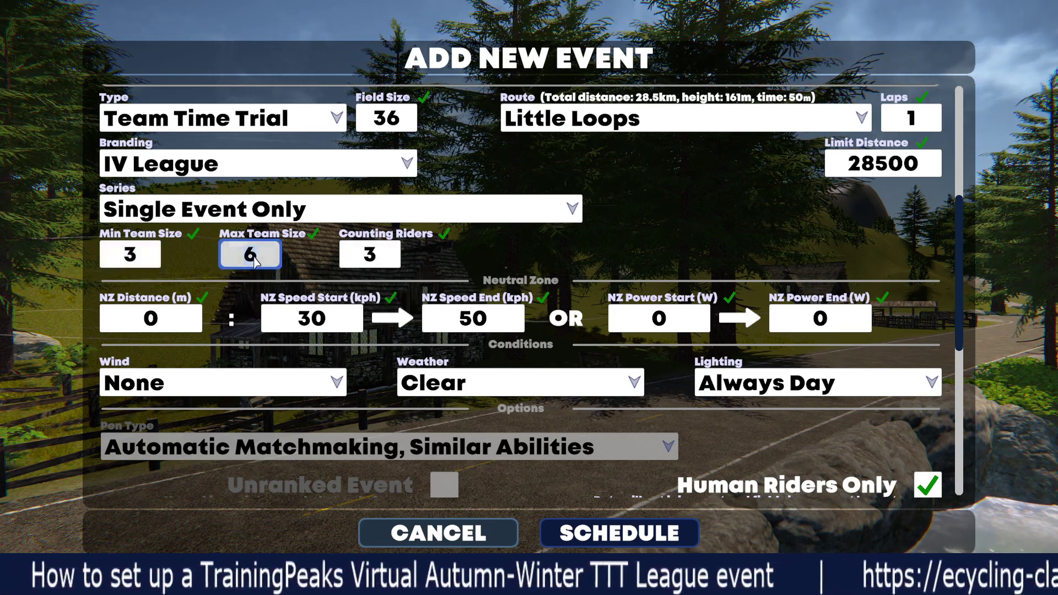
left_click(363, 262)
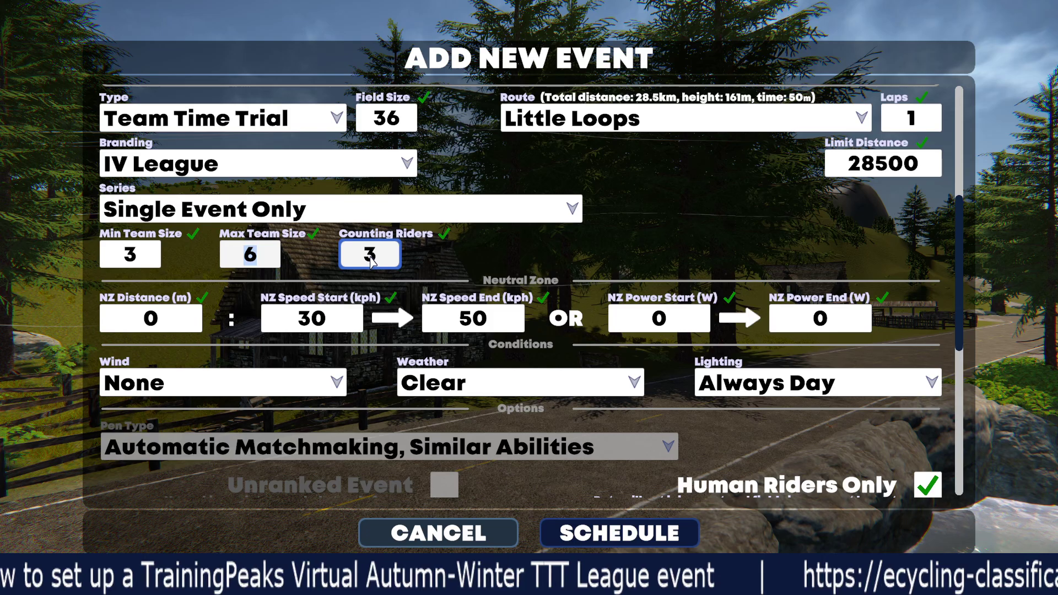
left_click(140, 259)
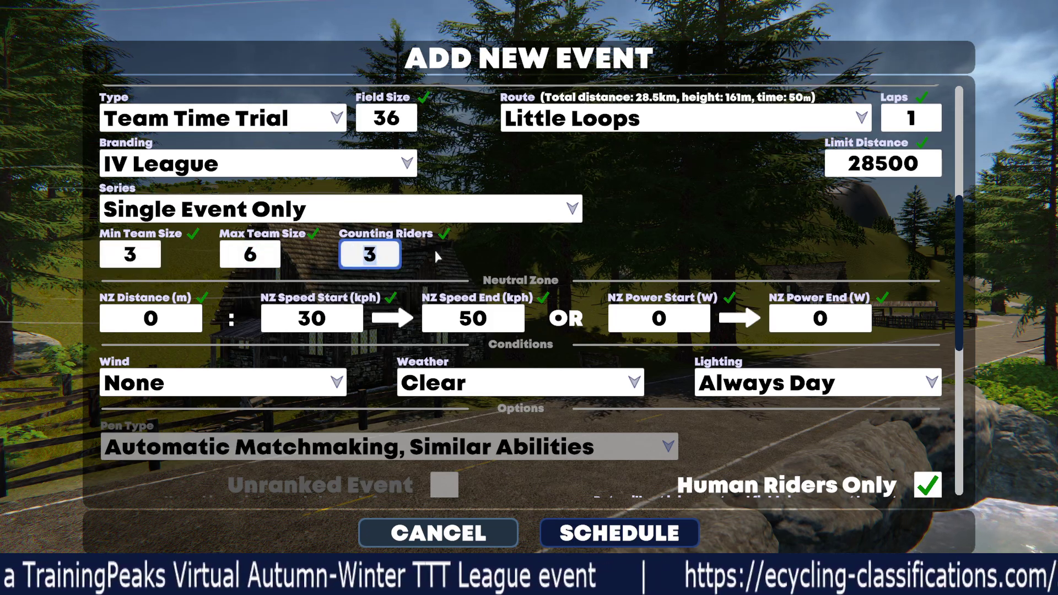
left_click_drag(960, 257, 954, 282)
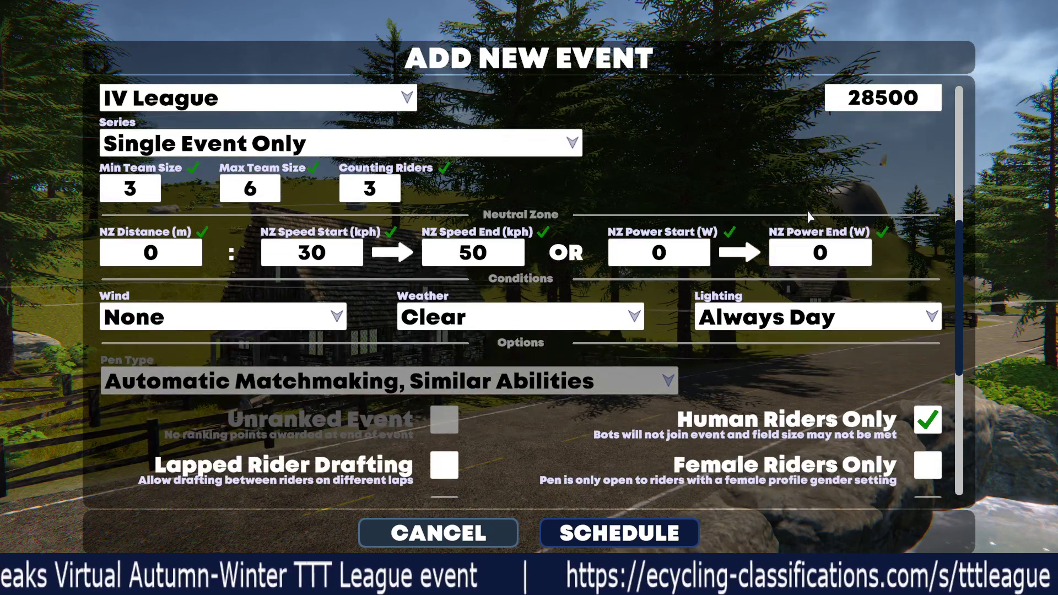
left_click(172, 320)
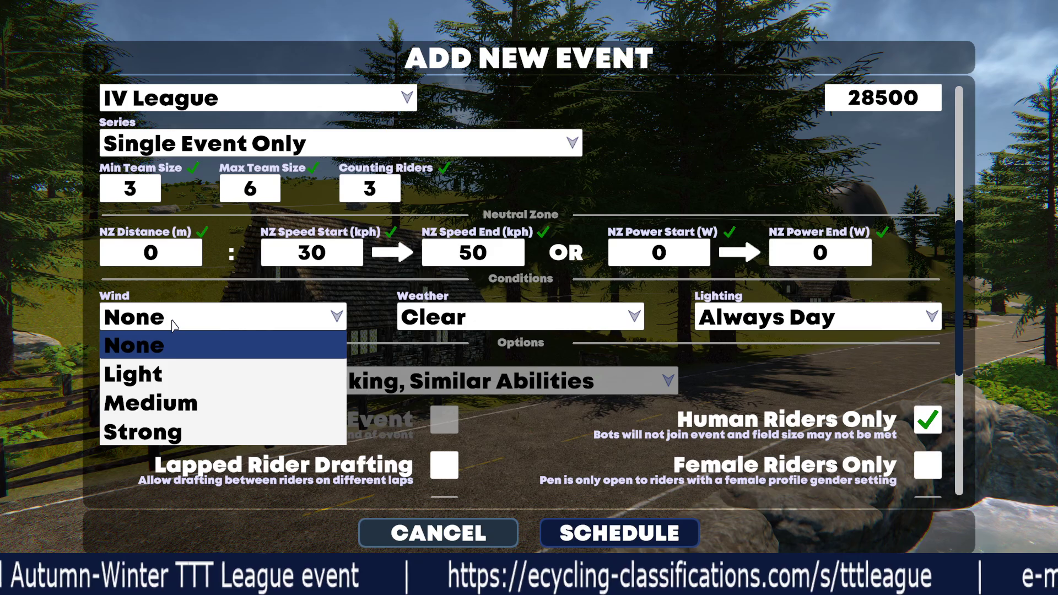
left_click(142, 347)
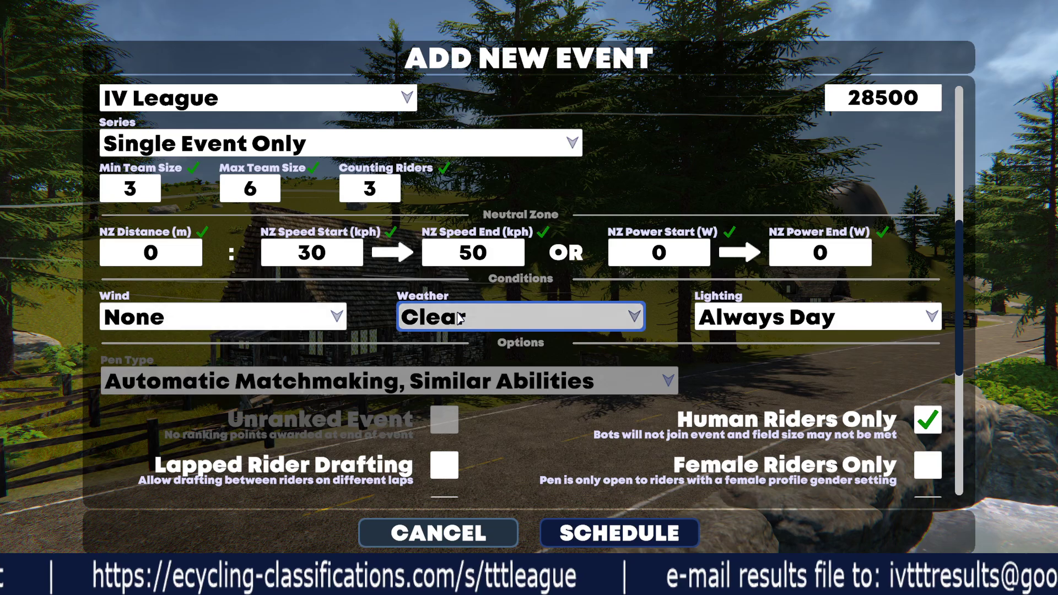
left_click(399, 312)
left_click(723, 324)
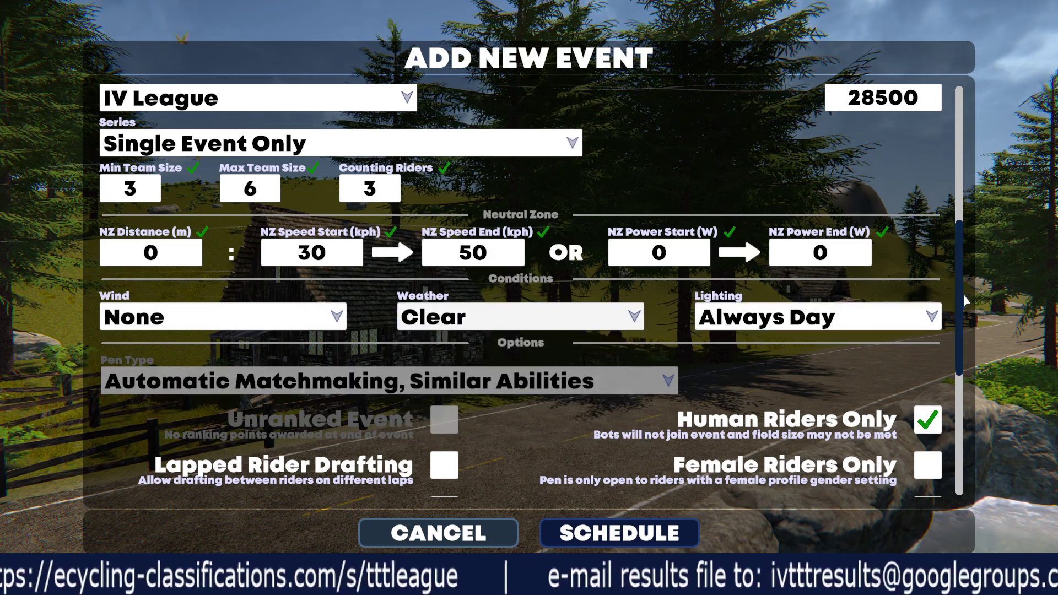
left_click_drag(963, 299, 961, 342)
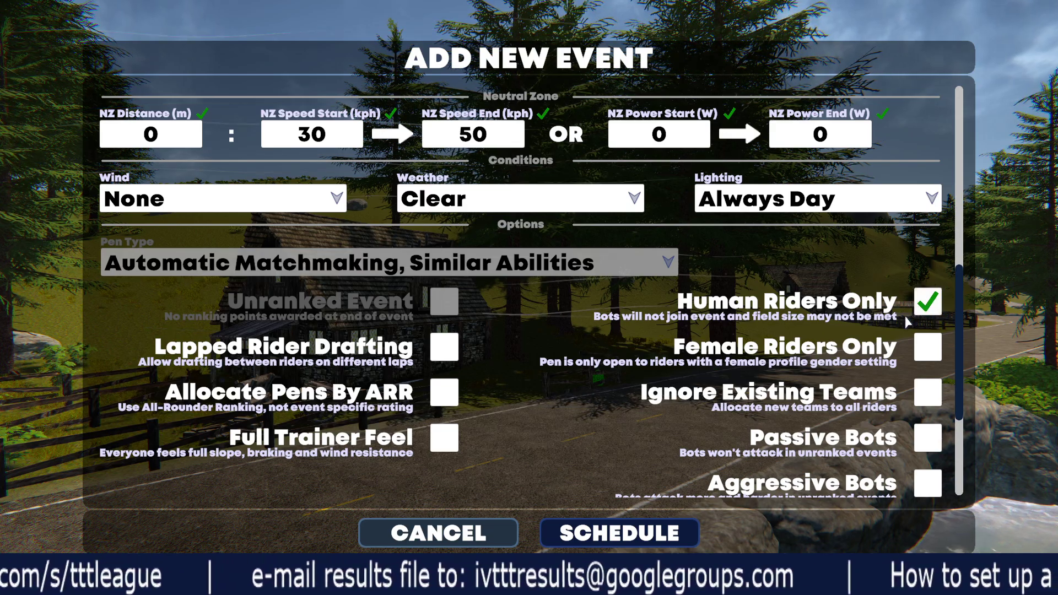
scroll(957, 289, "down", 1)
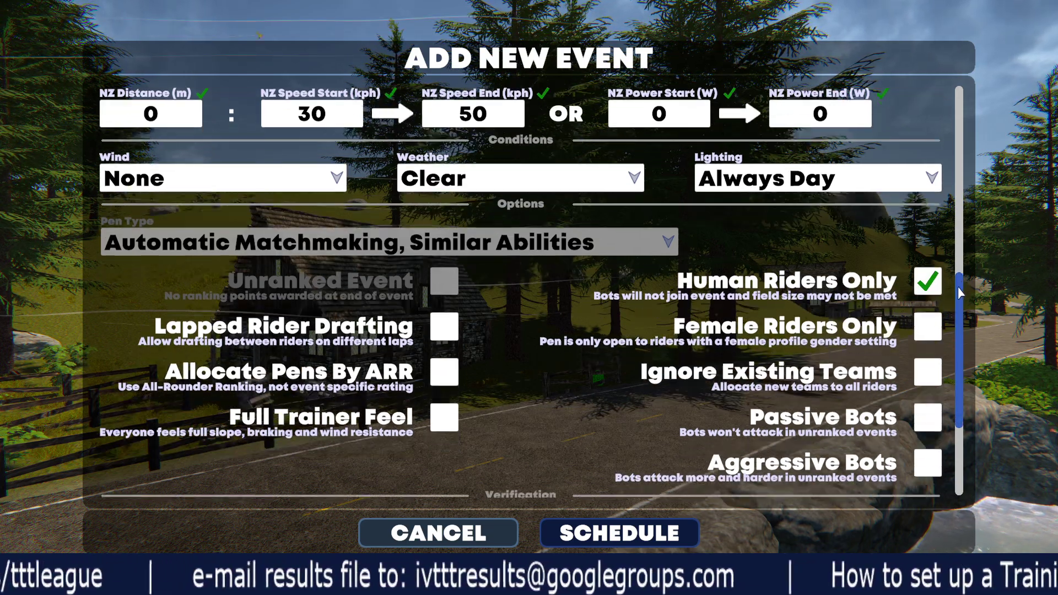
left_click_drag(957, 283, 954, 305)
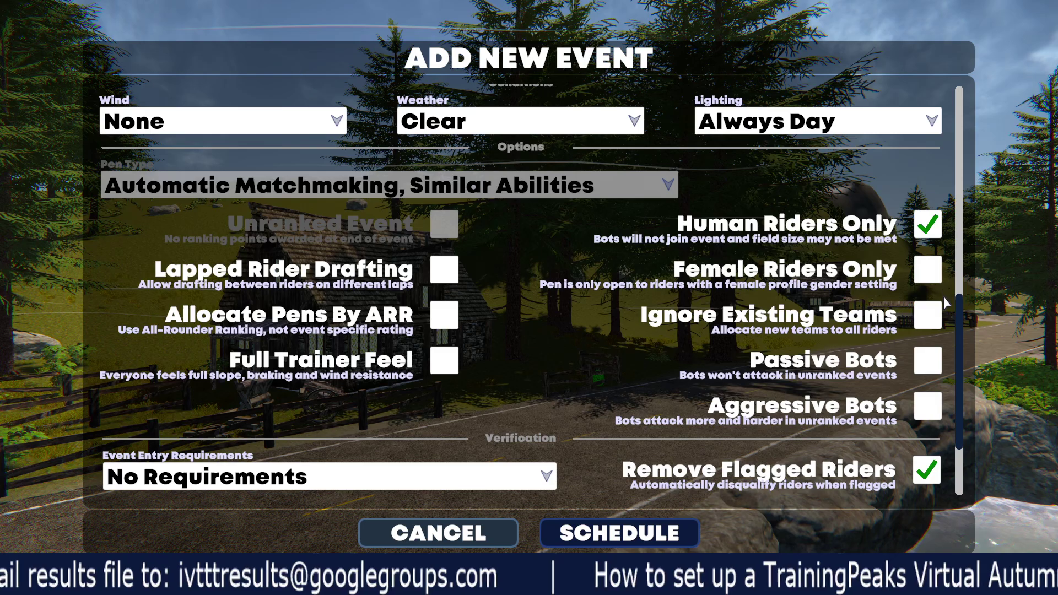
left_click_drag(957, 316, 954, 336)
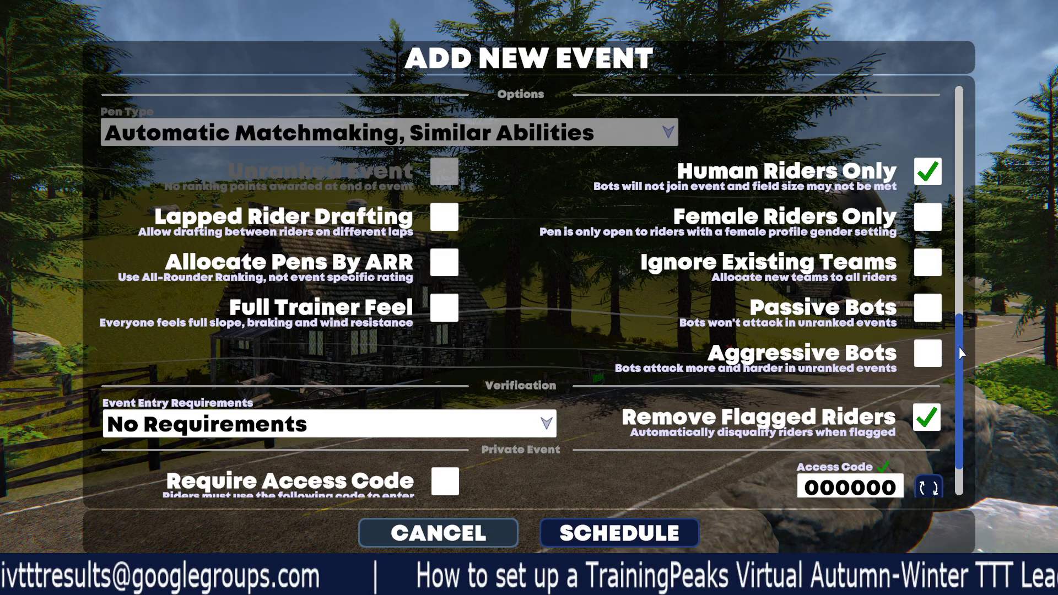
left_click_drag(958, 346, 953, 398)
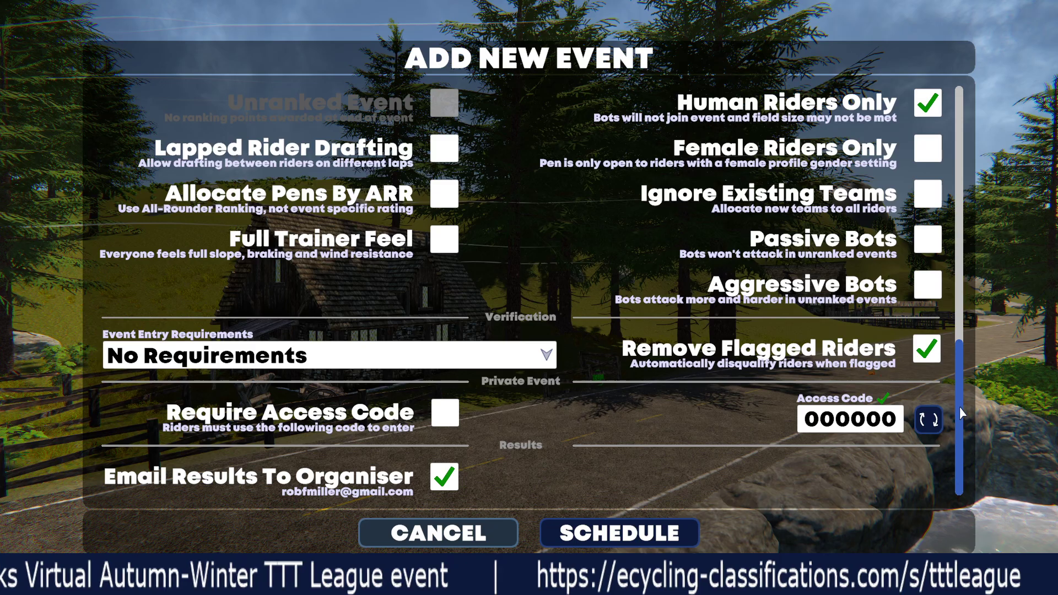
scroll(960, 407, "up", 10)
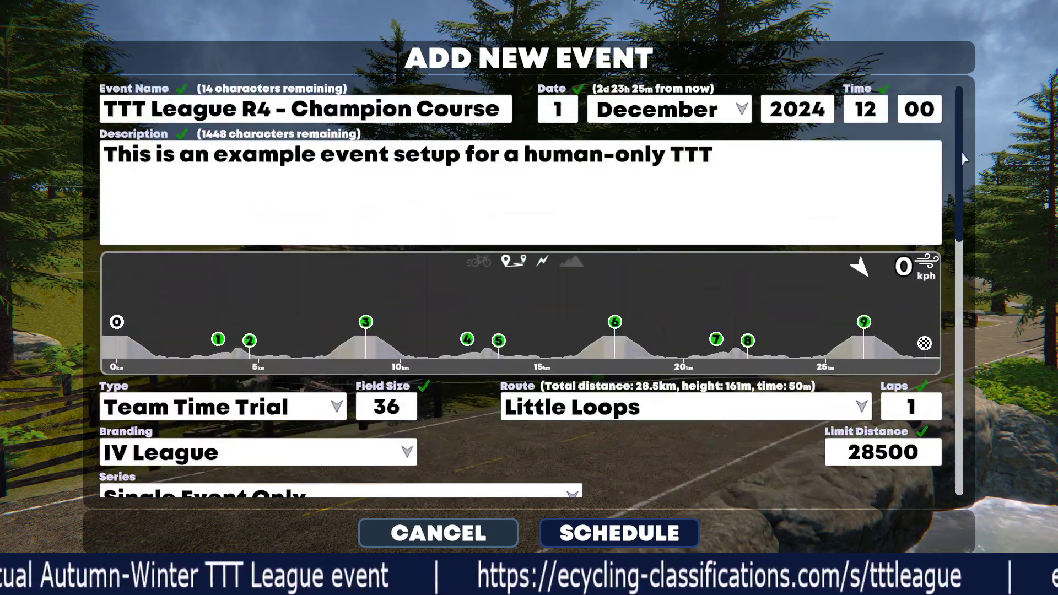